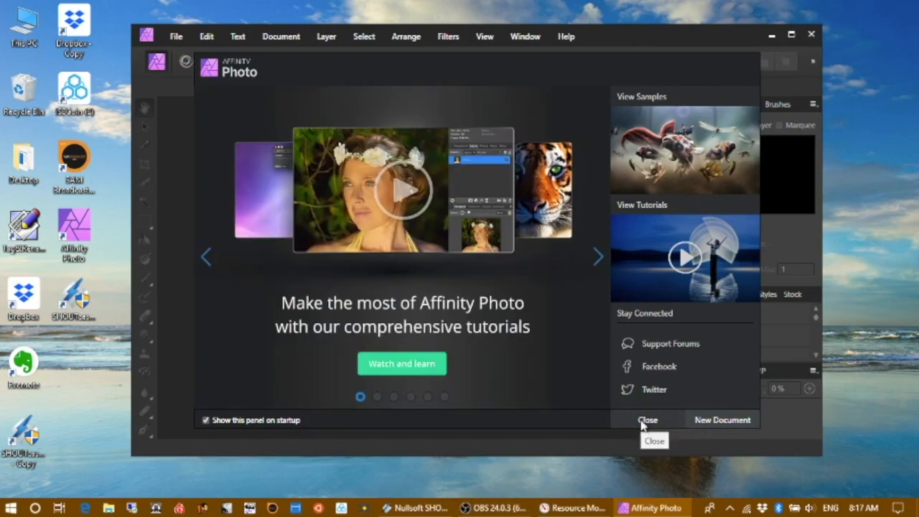
Step: Close the welcome panel and create a new Photo document (6 x 4.5 in, 300 DPI) with a transparent background
click(642, 422)
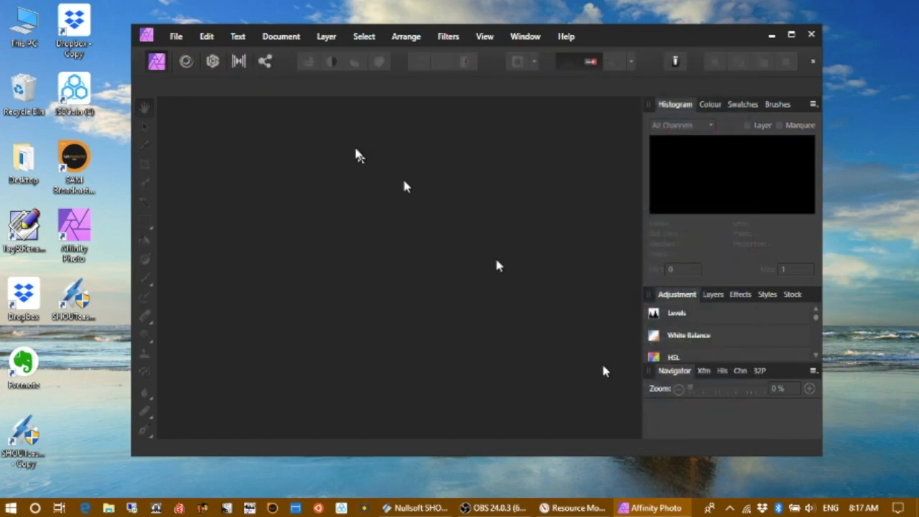
drag(612, 32, 535, 22)
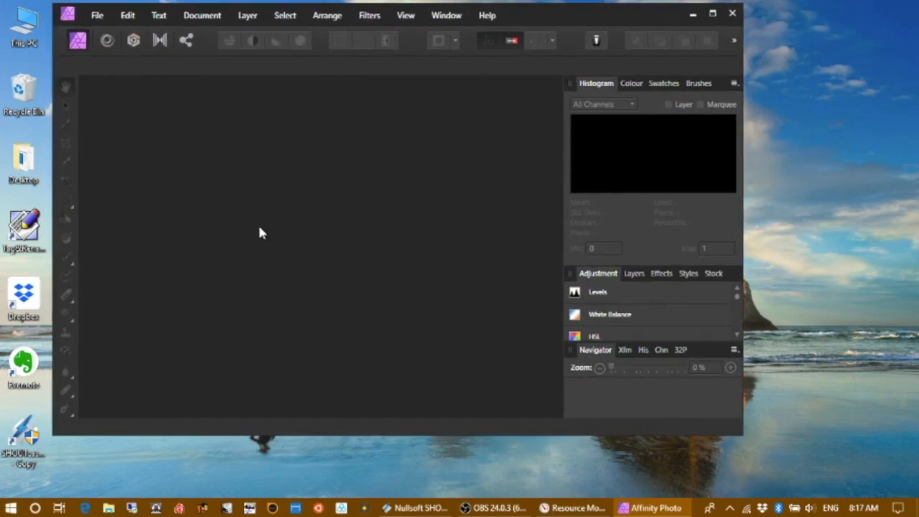
click(97, 16)
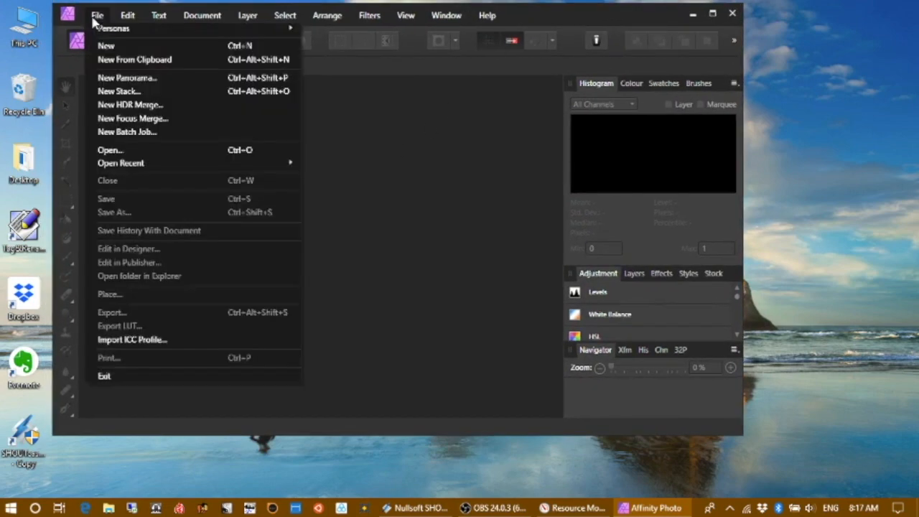
click(128, 48)
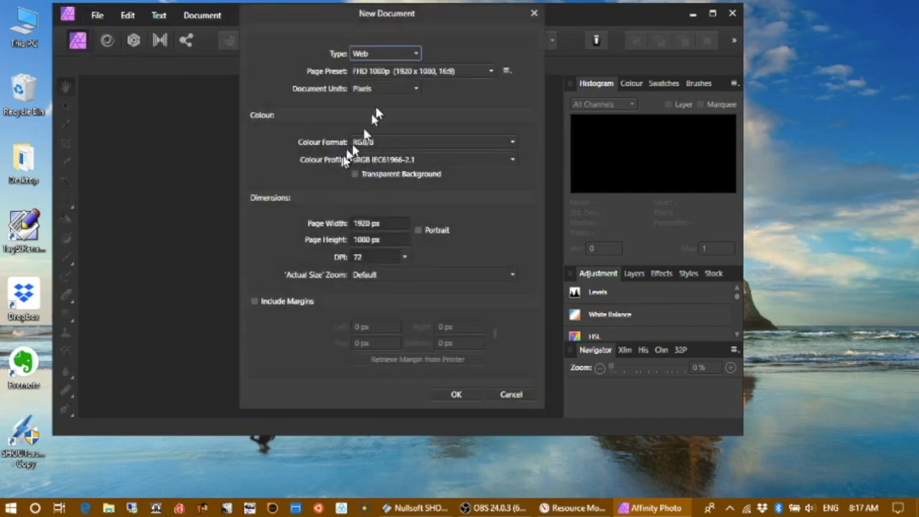
click(415, 53)
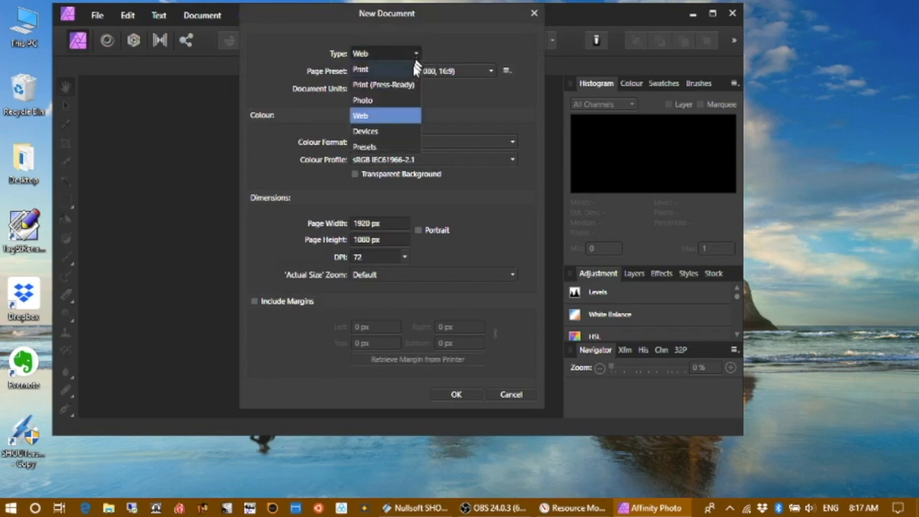
click(387, 100)
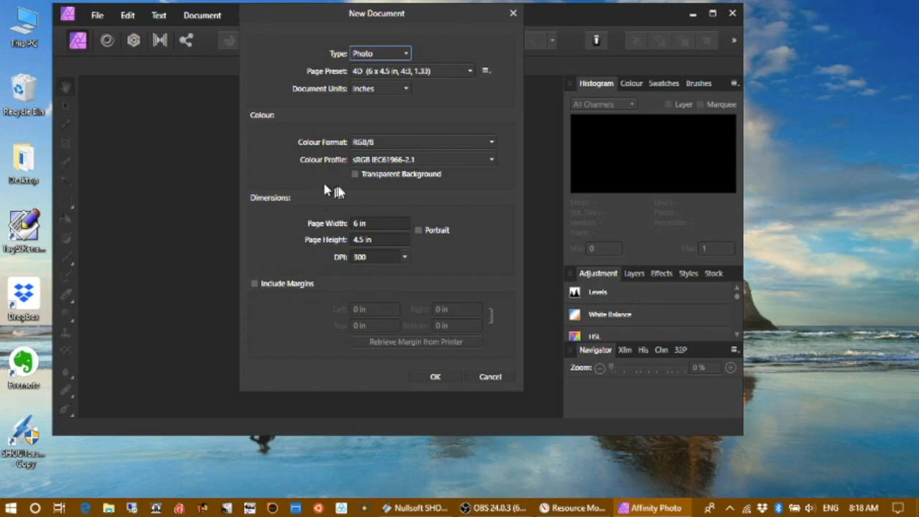
click(357, 176)
click(434, 377)
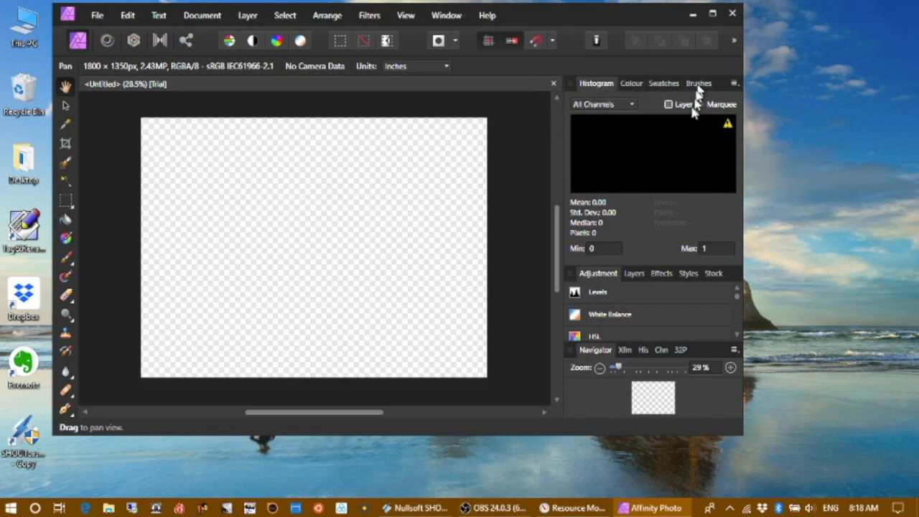
Step: Open the Layers panel and add a new pixel layer
click(633, 274)
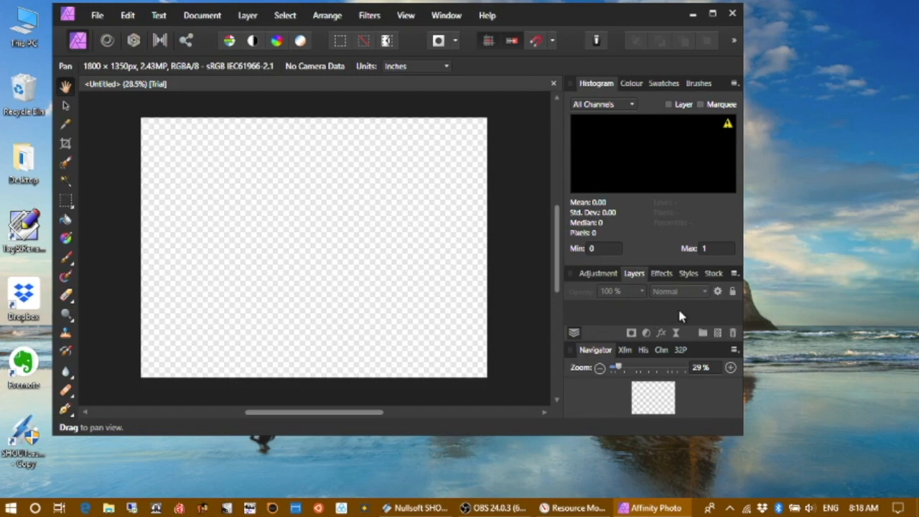
click(719, 334)
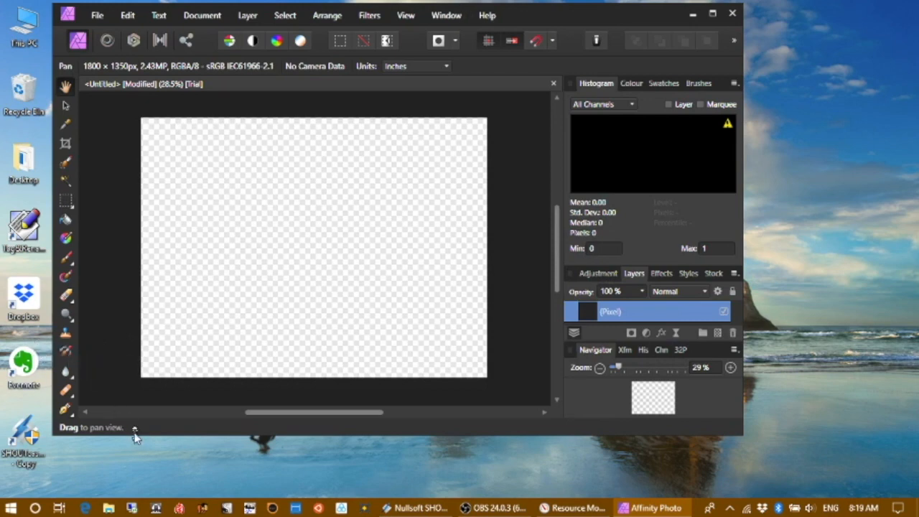
Step: Draw a white circle left of the canvas centre with the Ellipse tool
drag(129, 436, 143, 498)
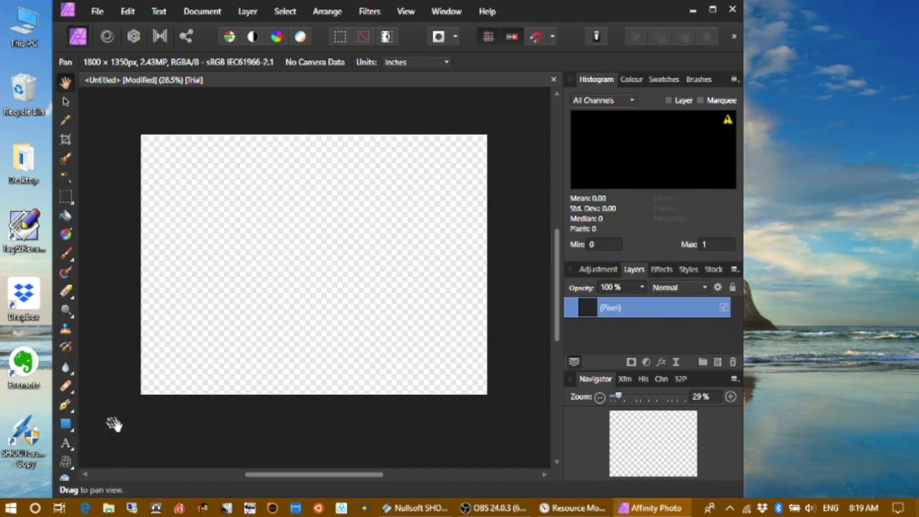
click(66, 425)
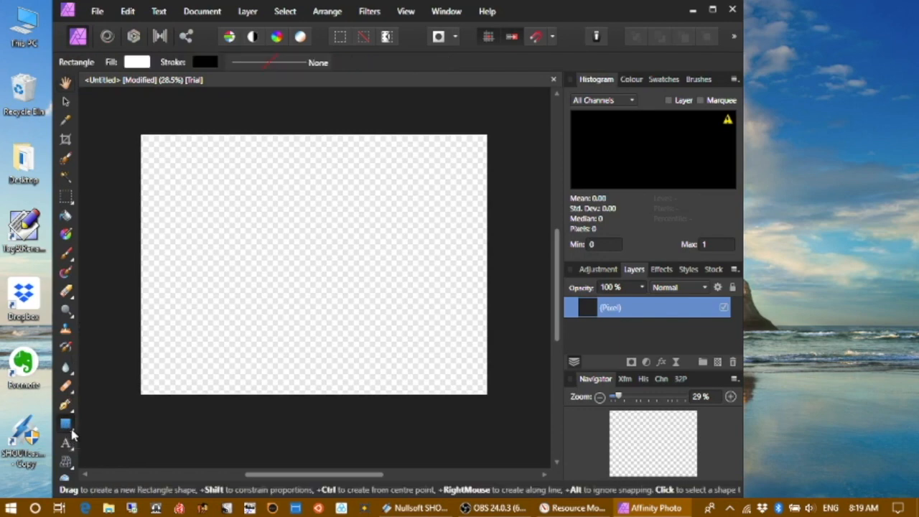
click(71, 431)
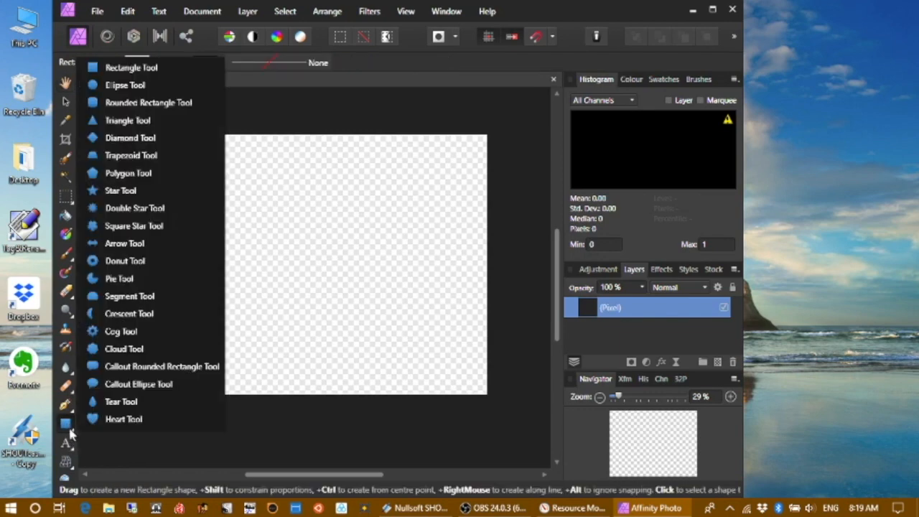
click(126, 86)
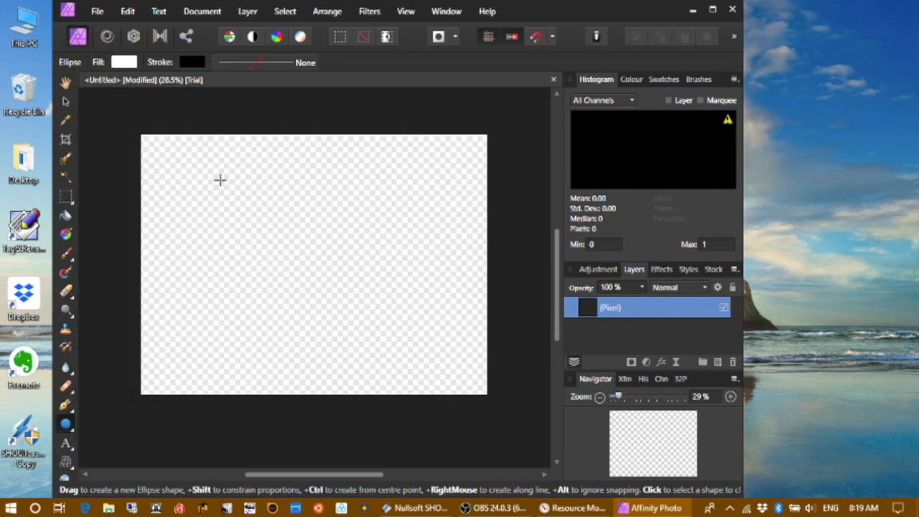
drag(219, 180, 373, 325)
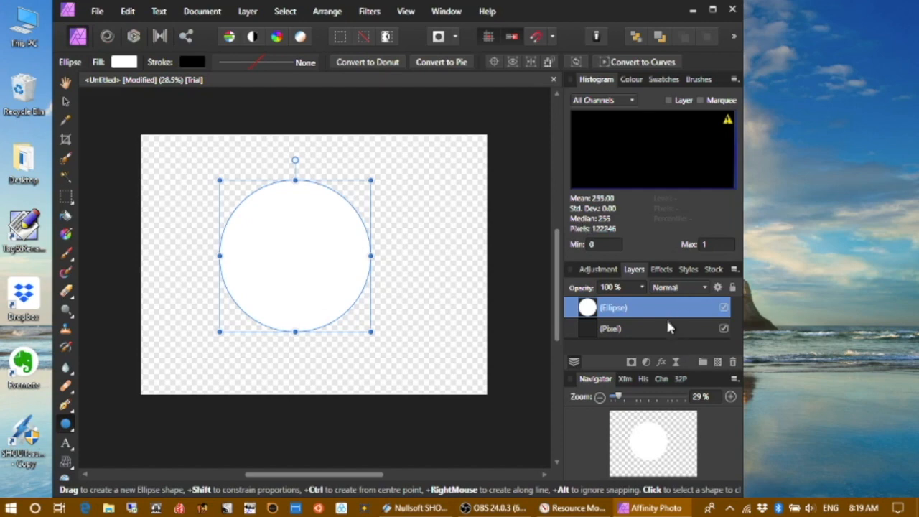
Step: Select the Ellipse layer and add another pixel layer above it
click(672, 338)
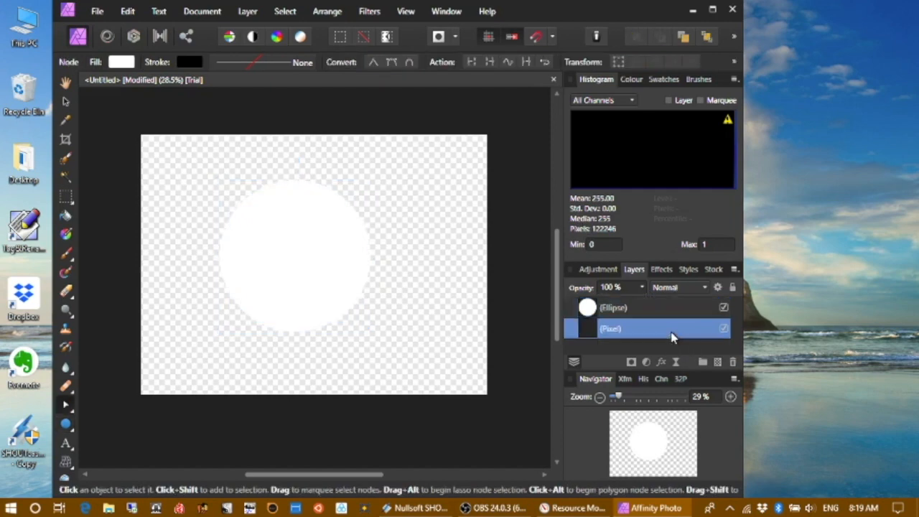
click(665, 314)
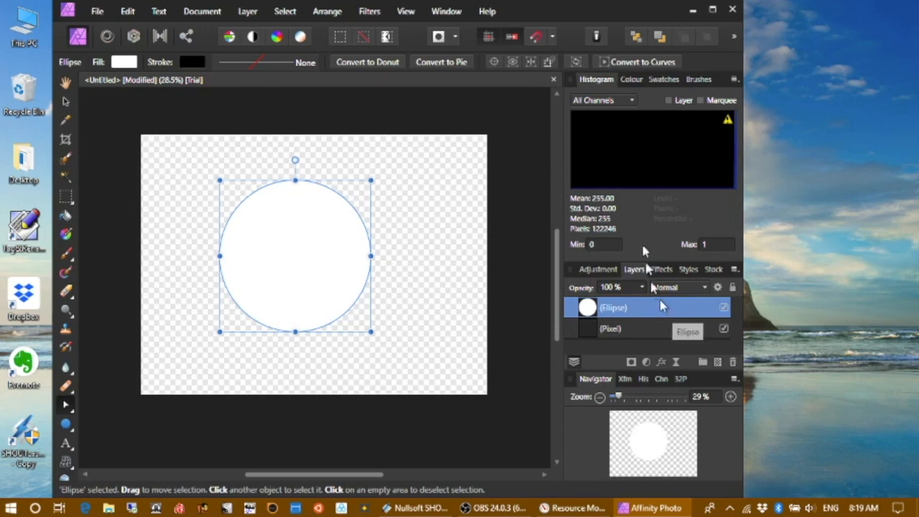
click(558, 96)
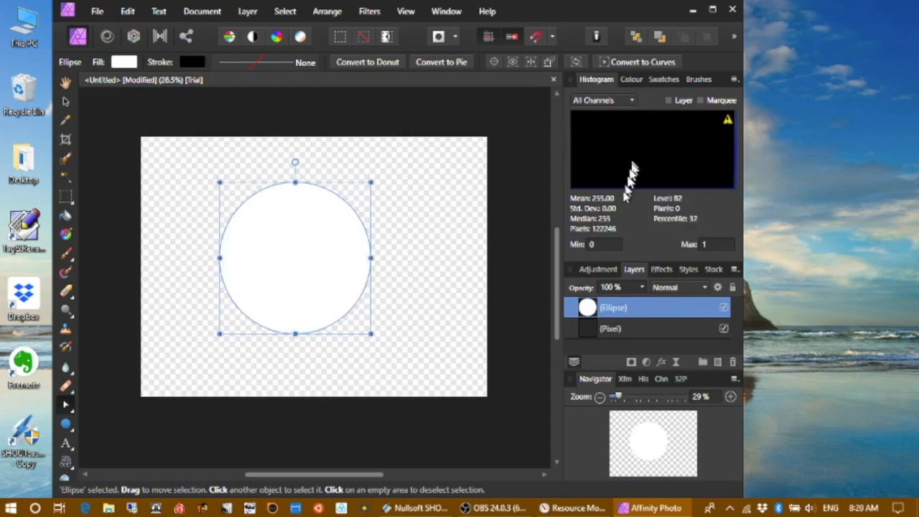
double_click(662, 308)
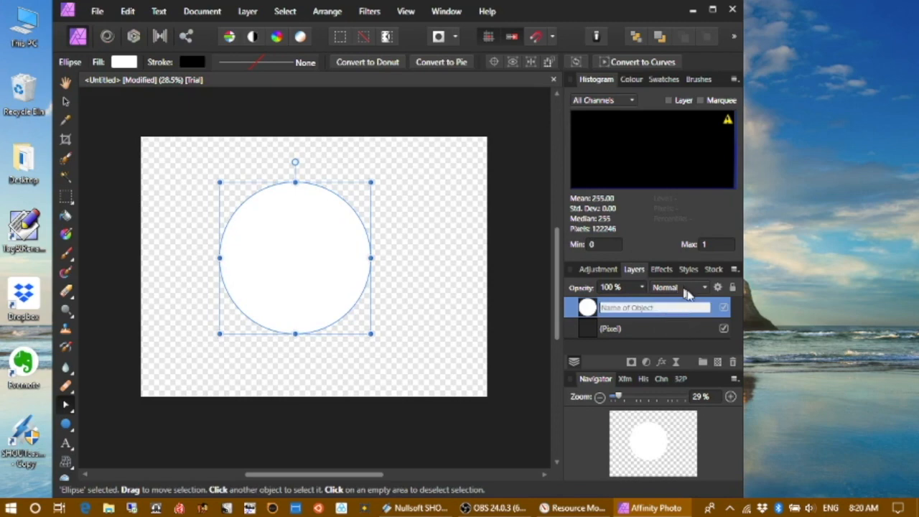
click(719, 363)
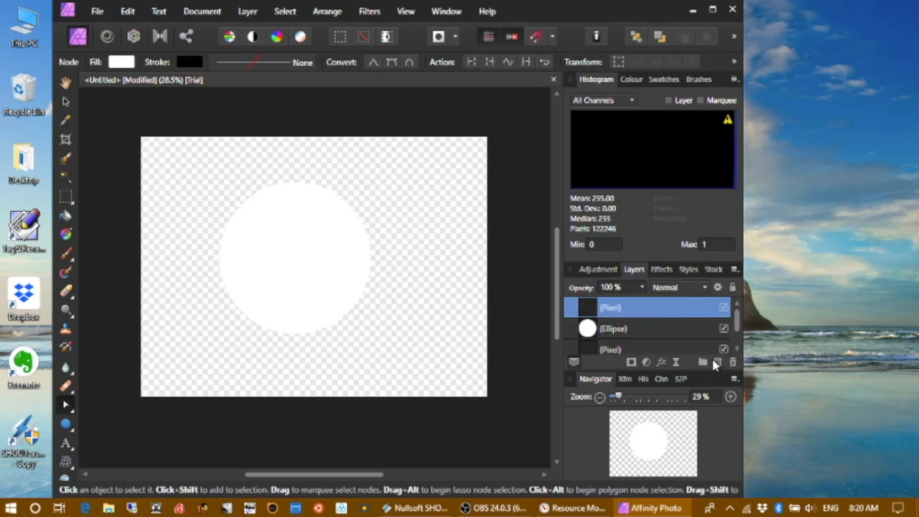
Step: Place a landscape photo from Pictures > iCloud Photos > Shared > Family_1 onto the canvas
click(99, 13)
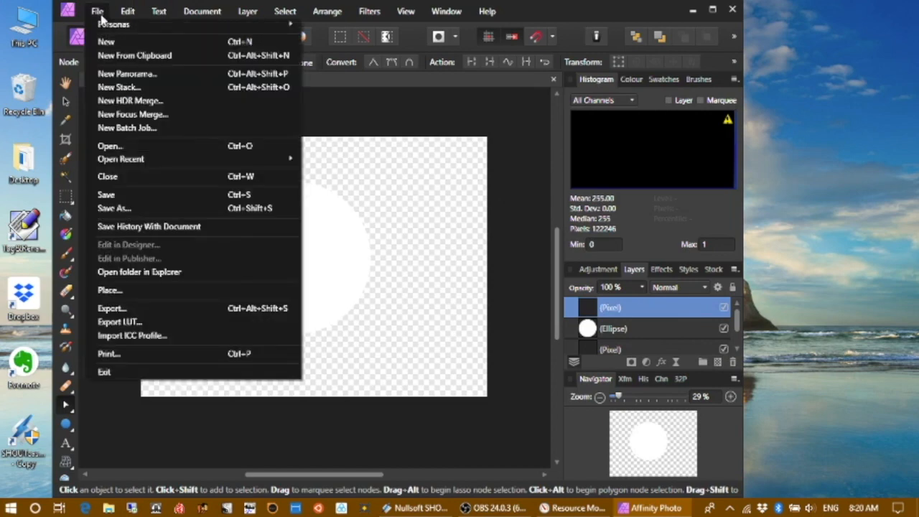
click(126, 290)
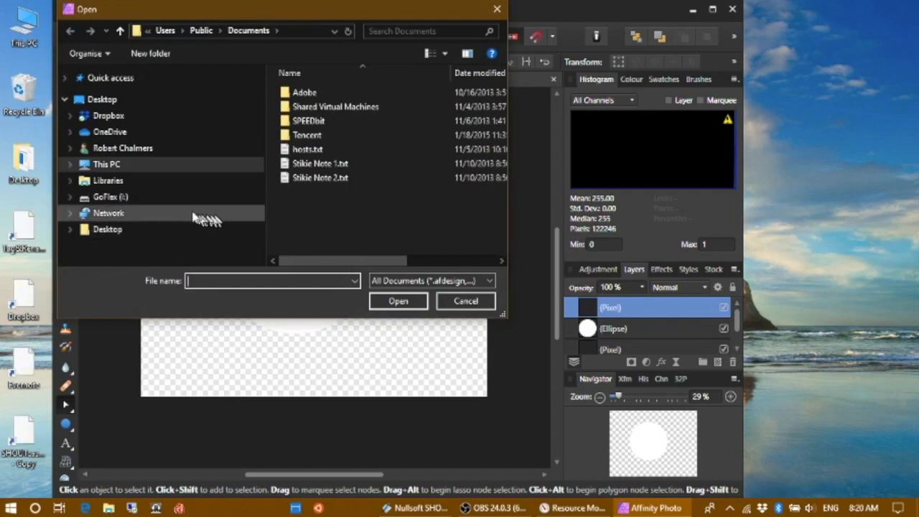
click(71, 165)
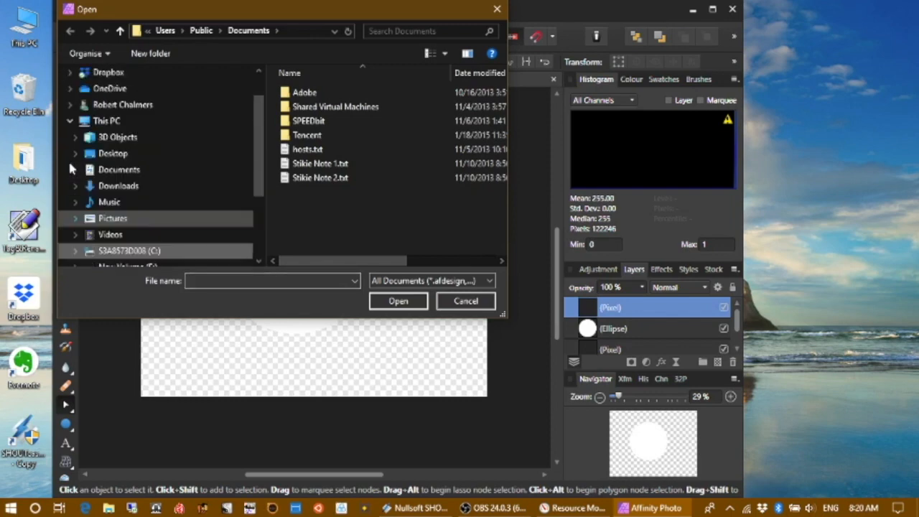
click(77, 219)
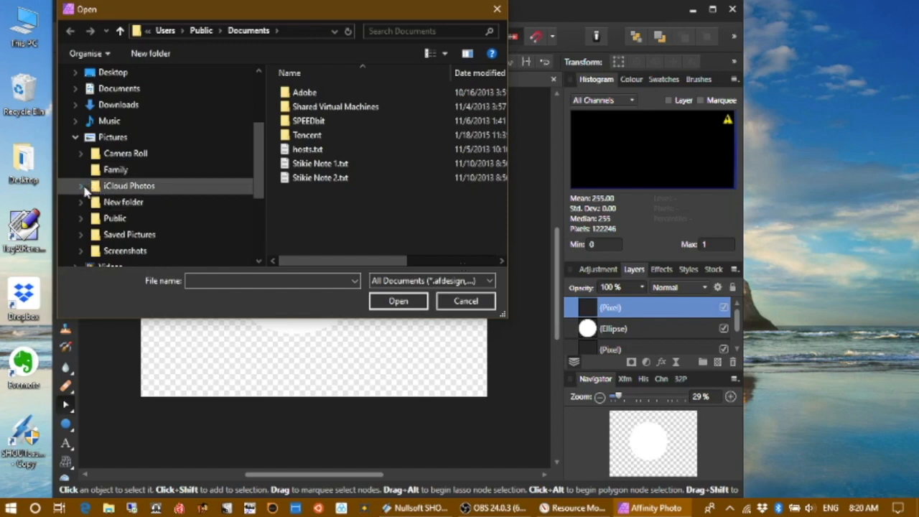
click(83, 186)
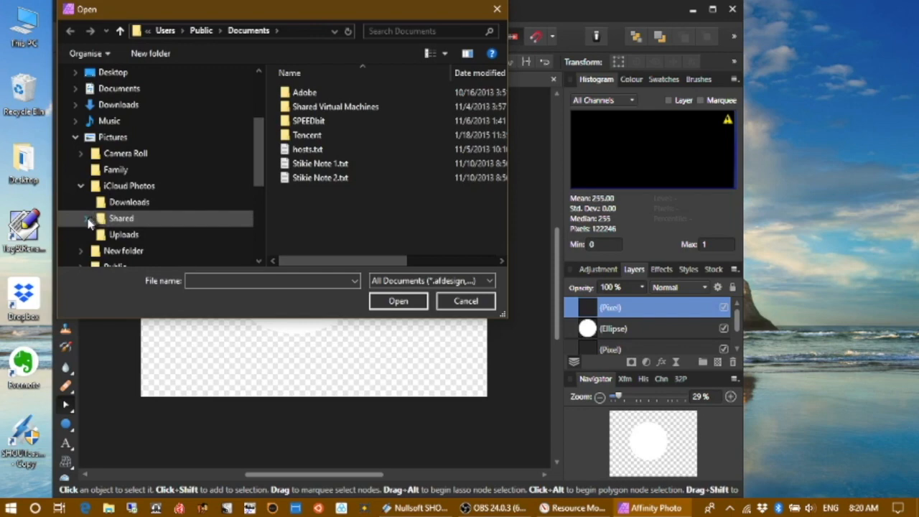
click(87, 220)
click(108, 188)
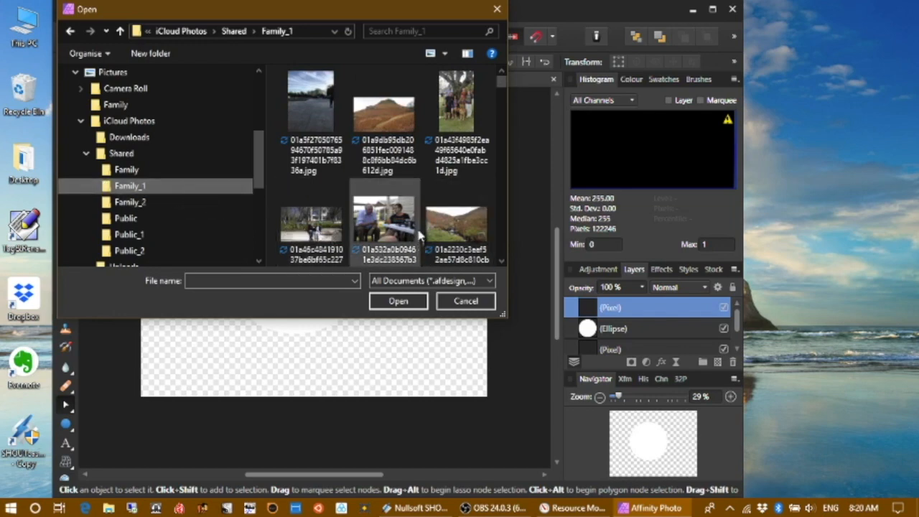
scroll(422, 234, down, 3)
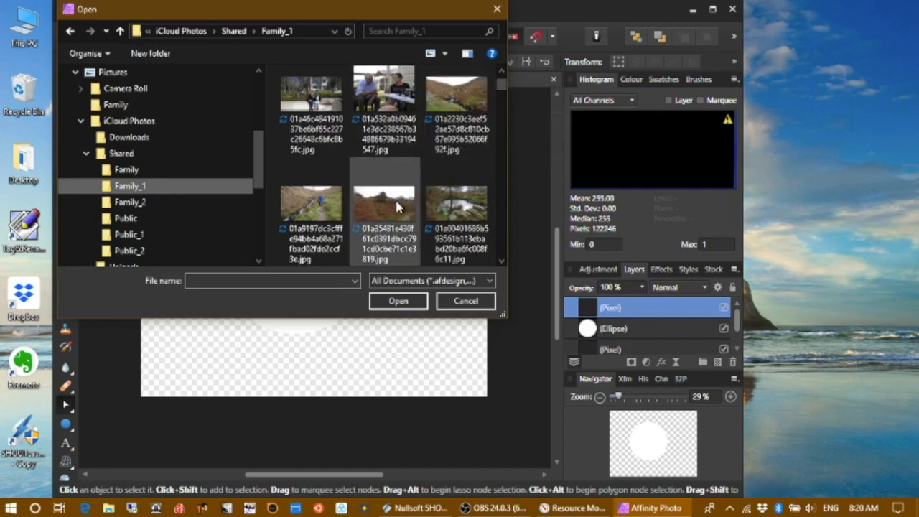
click(312, 202)
click(403, 303)
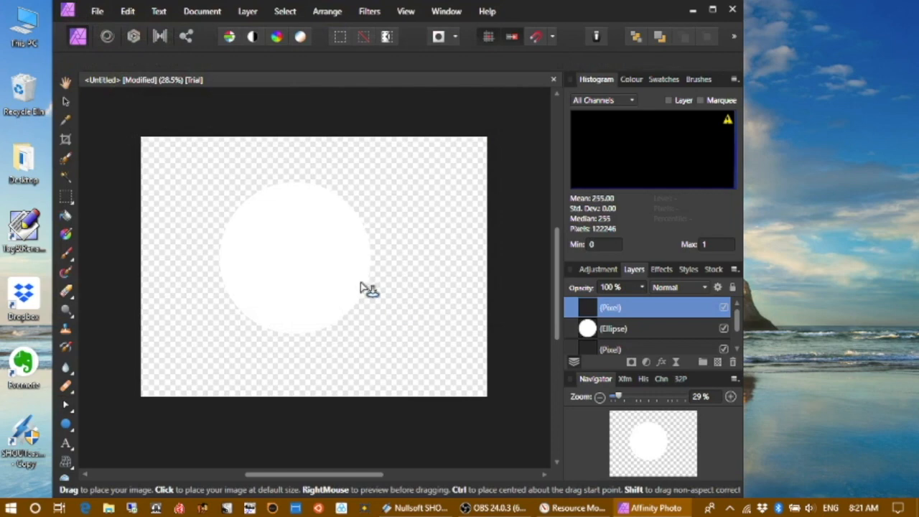
drag(185, 156, 437, 378)
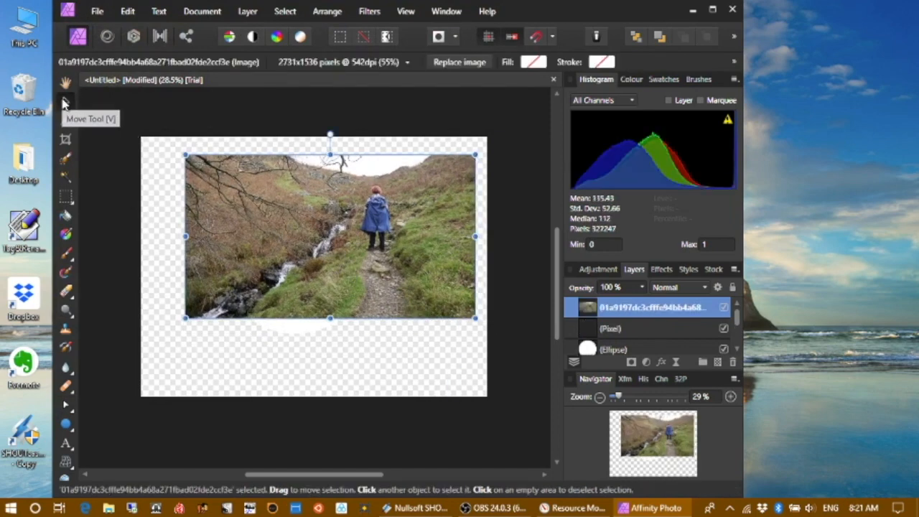
Step: Move and resize the photo so it covers the circle
drag(322, 255, 281, 276)
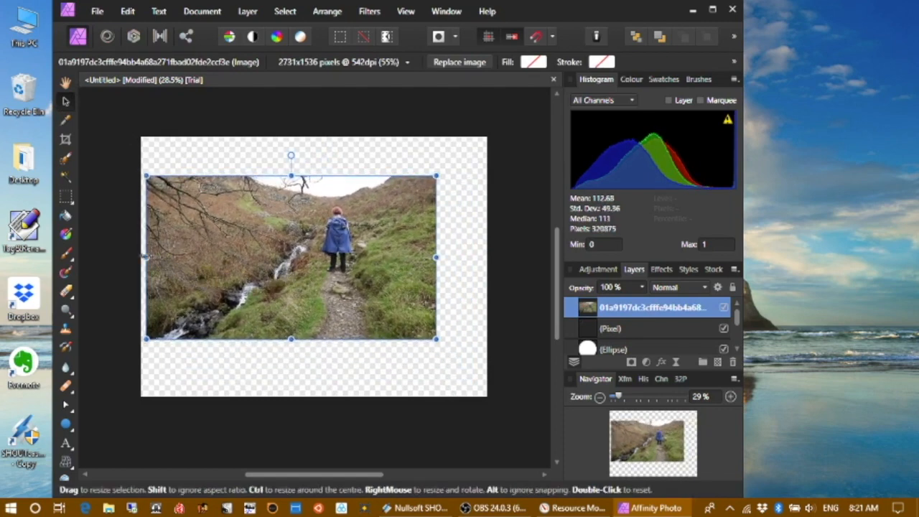
drag(146, 256, 201, 256)
drag(310, 276, 264, 272)
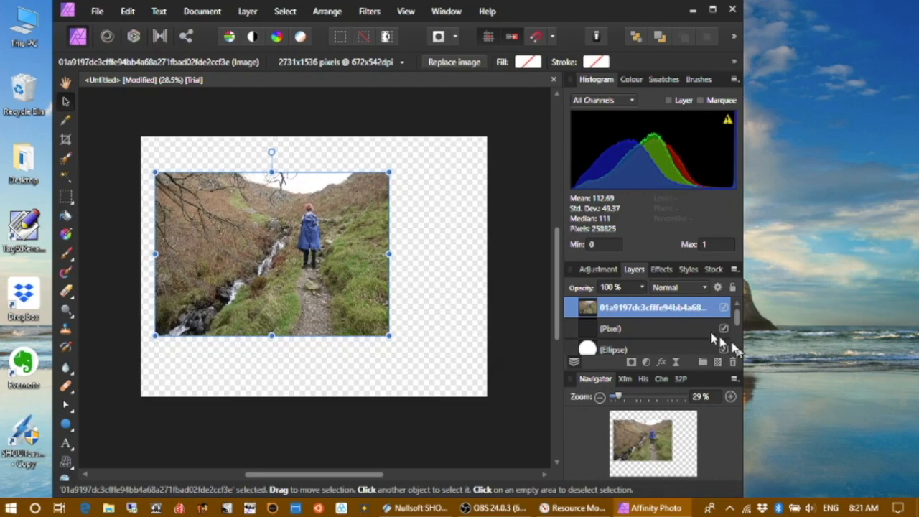
Step: Delete the empty pixel layer and nest the photo inside the Ellipse layer to clip it to the circle
click(683, 331)
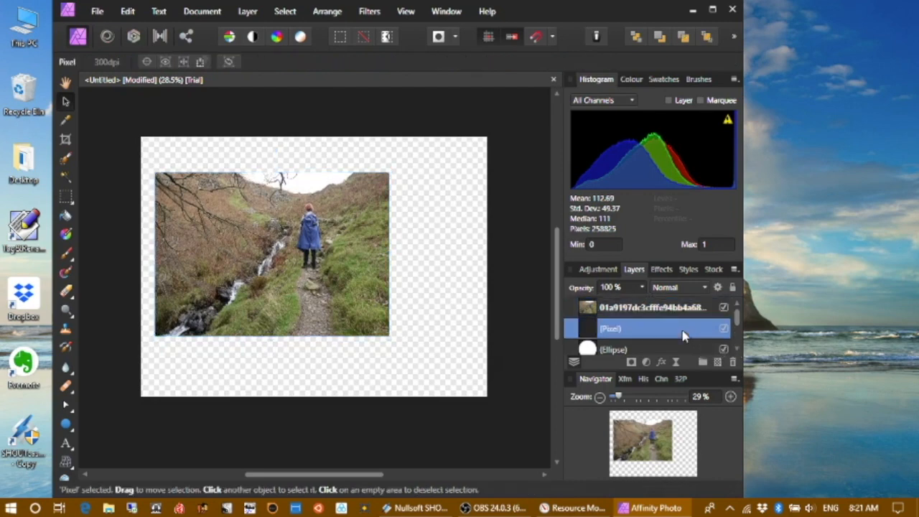
click(733, 362)
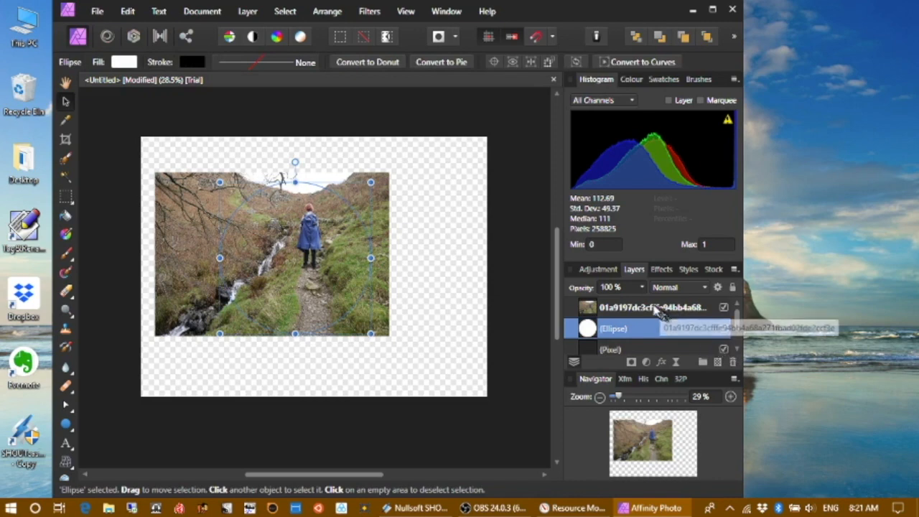
drag(653, 318, 655, 338)
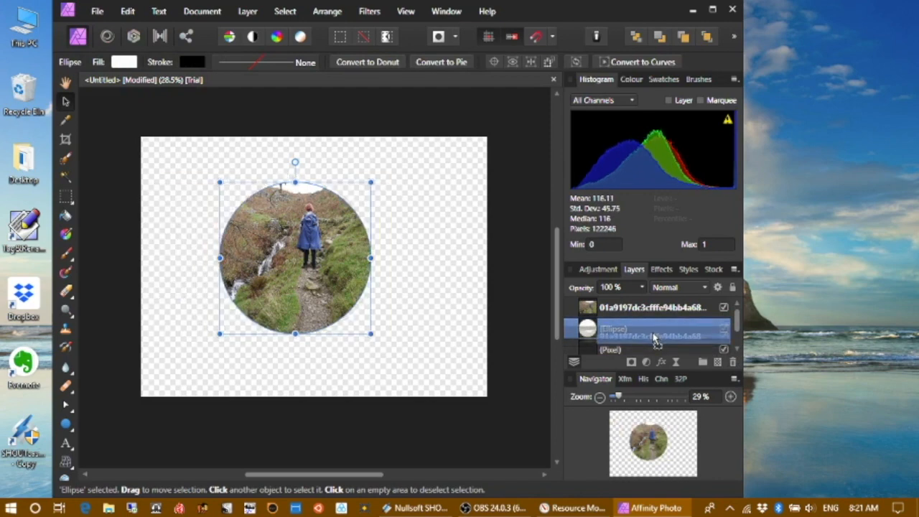
drag(656, 340, 654, 333)
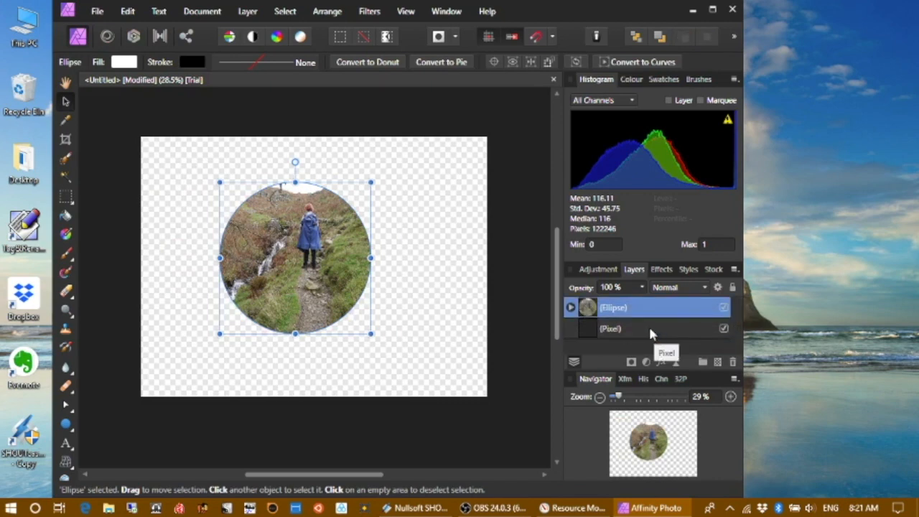
Step: Delete the remaining empty pixel layer and switch to the View tool
click(652, 334)
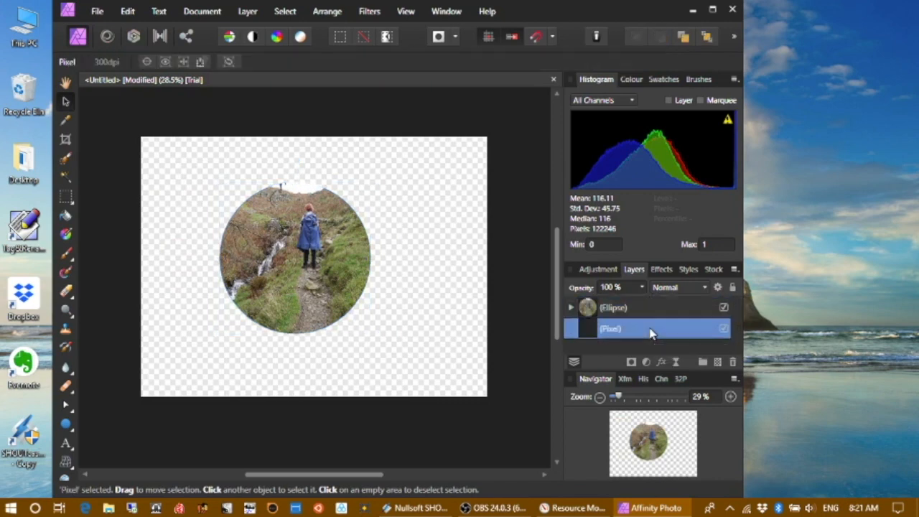
click(733, 363)
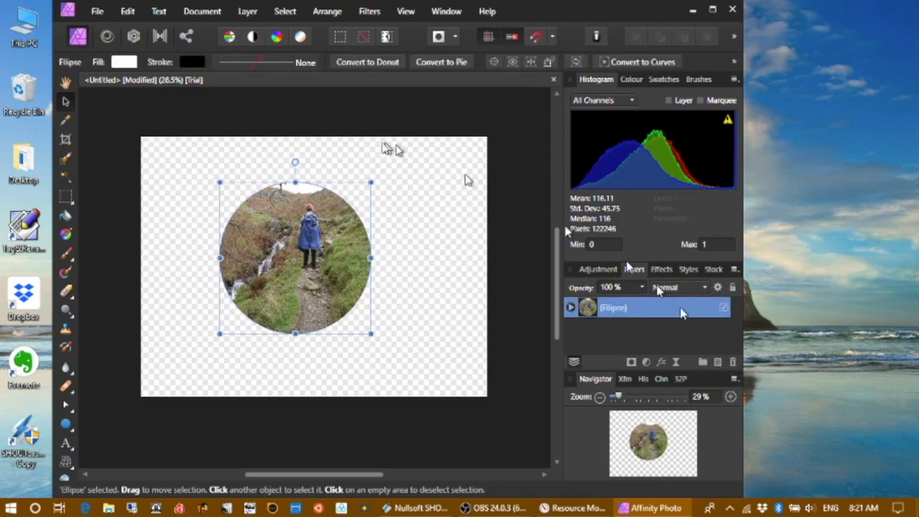
click(67, 83)
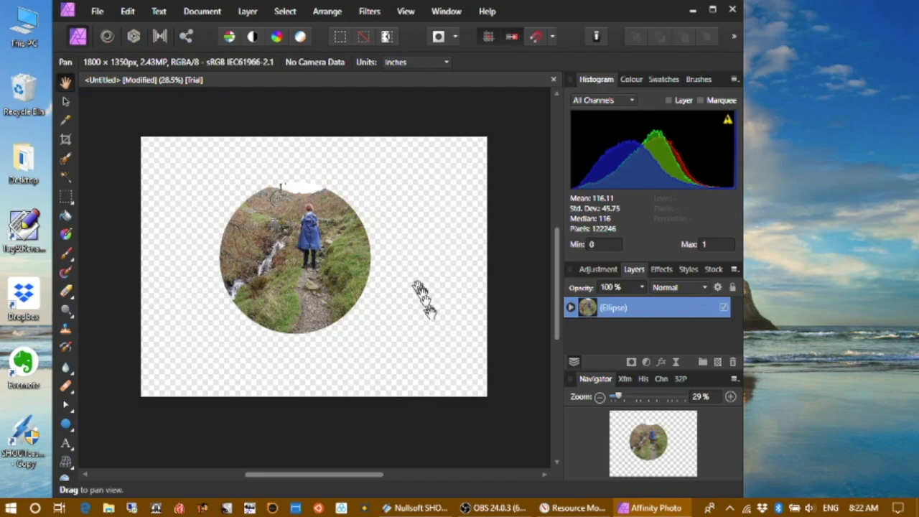
mouse_move(499, 510)
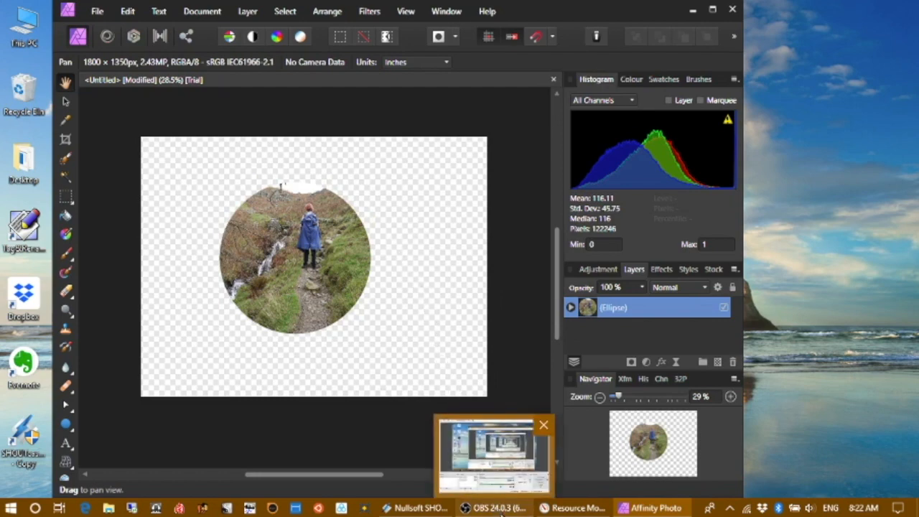